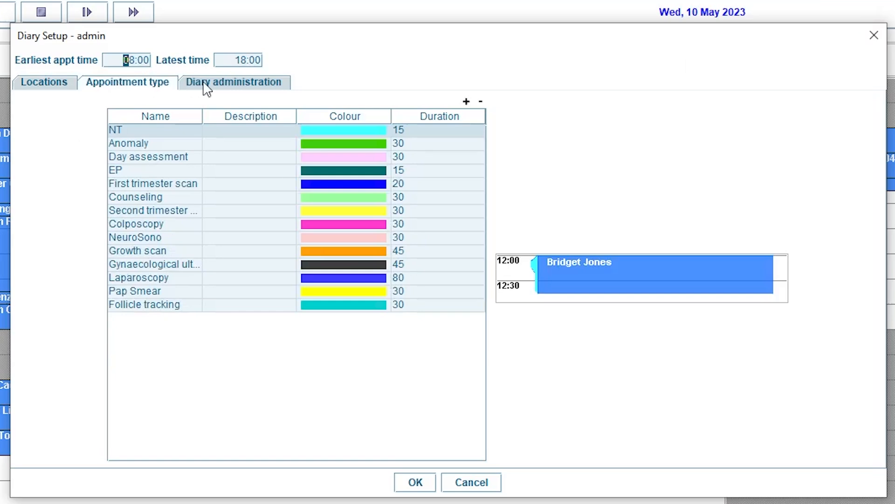
Step: Review the diary administration settings and the Wednesday schedules of the two physician locations
left_click(209, 83)
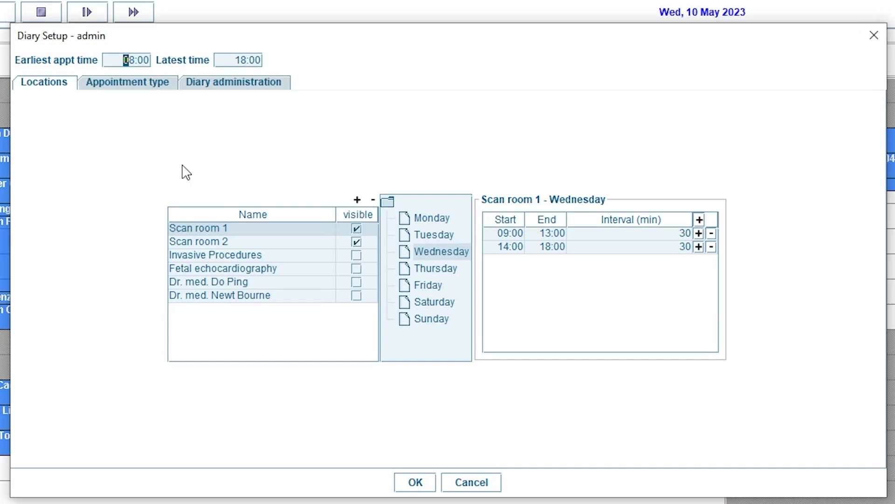
left_click(187, 281)
left_click(196, 299)
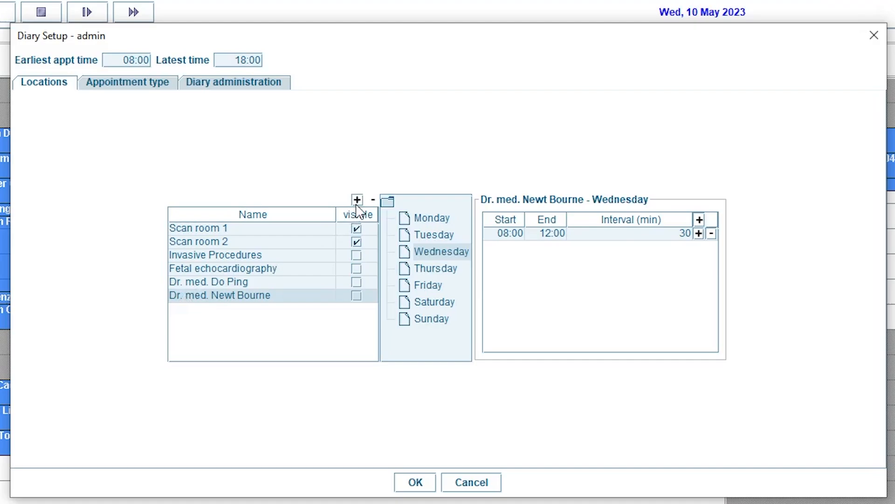
Step: Add a new location named Scan room 3 and make it visible in the diary
left_click(357, 200)
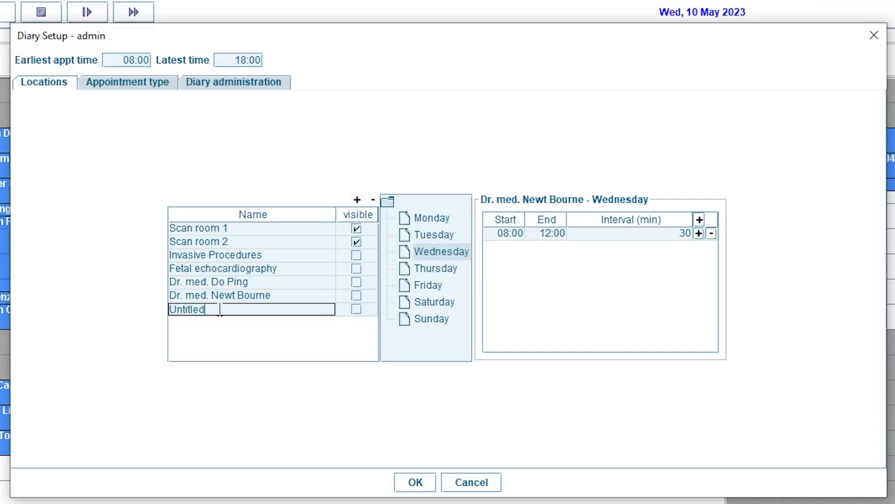
key("BackSpace")
key("BackSpace")
key("BackSpace")
key("BackSpace")
key("BackSpace")
key("BackSpace")
key("BackSpace")
key("Return")
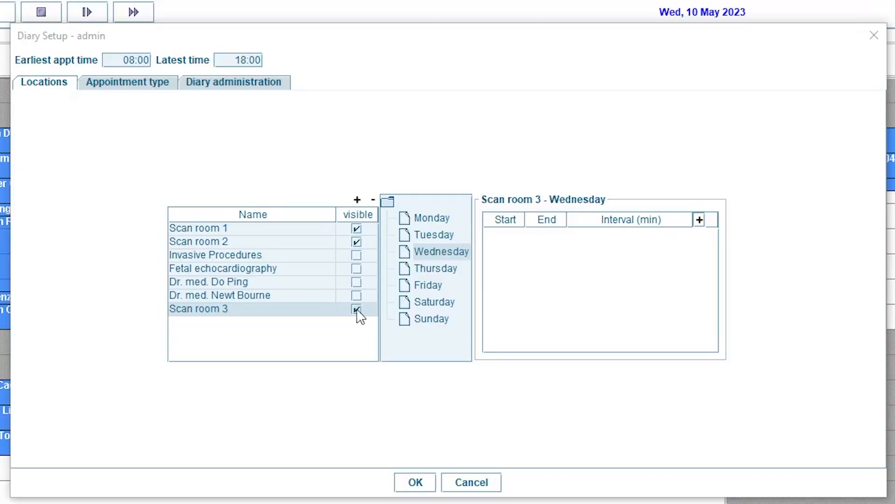
Step: Set Scan room 3's first Friday session to run from 09:00 to 14:00
left_click(427, 285)
left_click(503, 235)
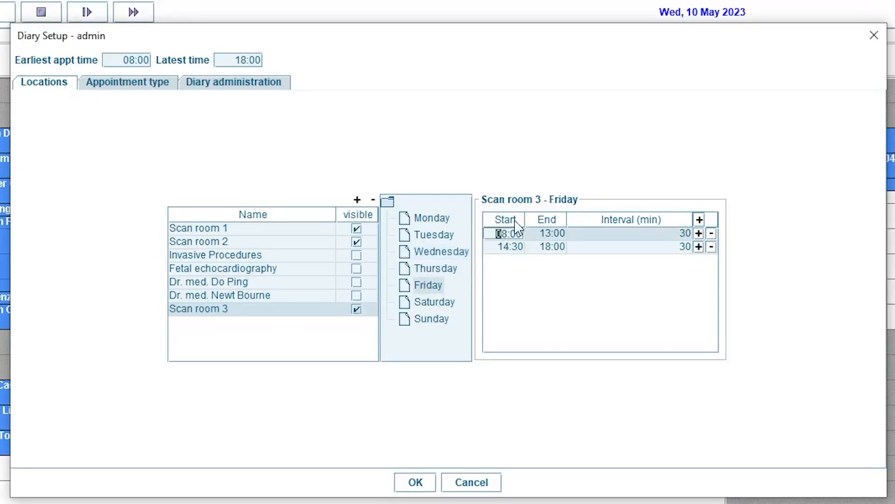
left_click(541, 233)
type("14")
key("Return")
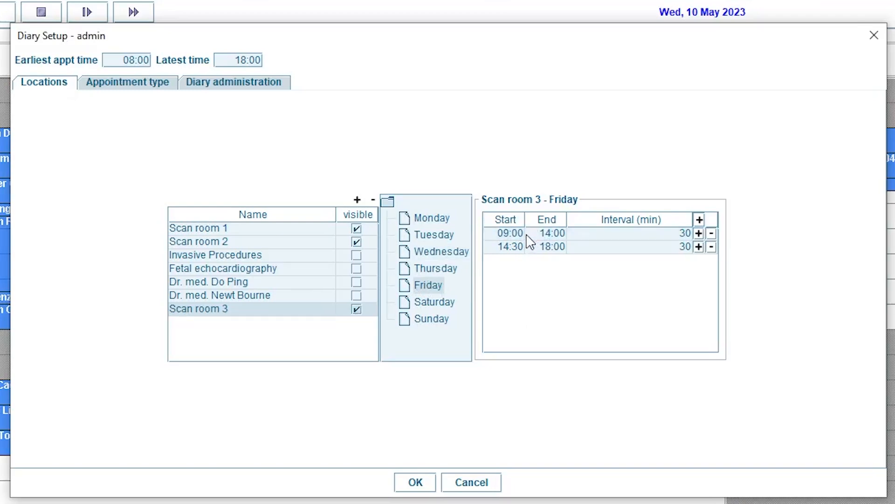
Step: Start Scan room 3's second Friday session at 15:00 with a 60-minute interval and save the diary setup
left_click(502, 247)
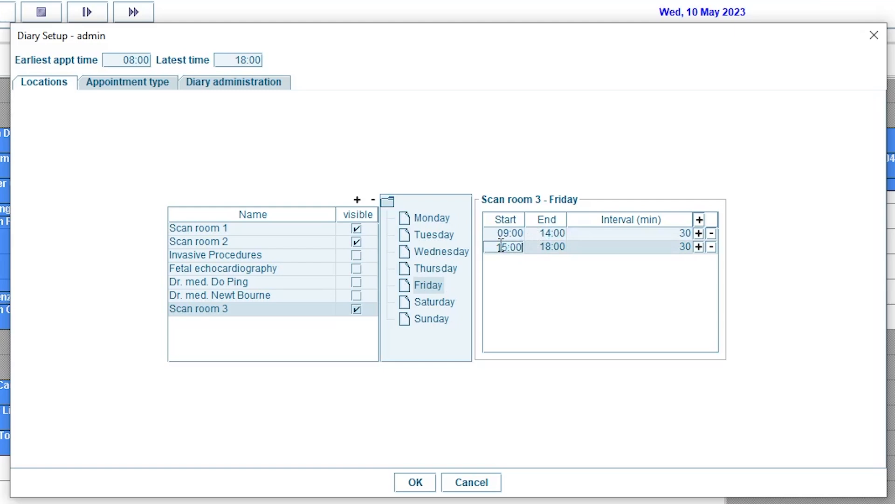
type("1500")
key("Return")
left_click(668, 248)
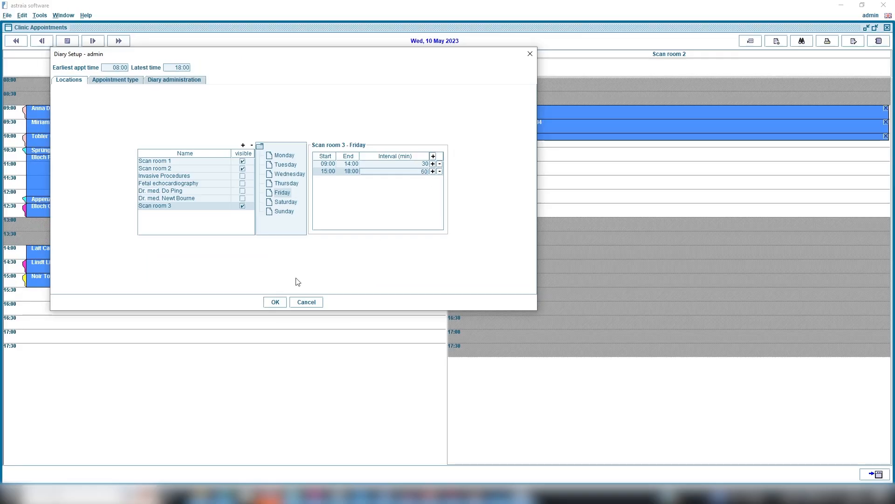
left_click(407, 484)
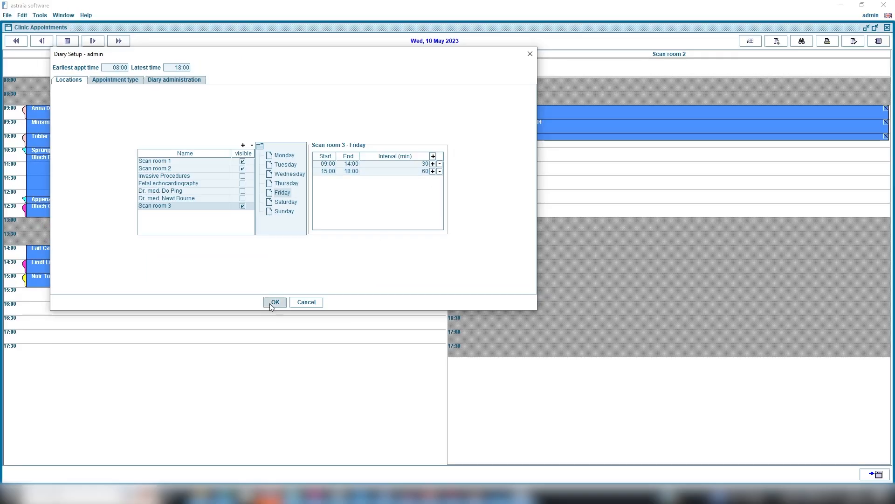
Step: Show the clinic appointments for Friday, 12 May 2023, using the calendar
left_click(753, 42)
left_click(530, 172)
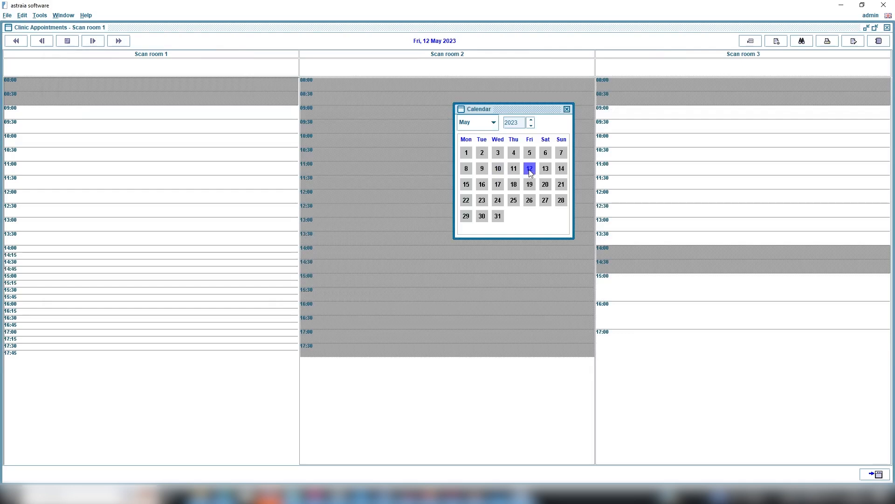
left_click(568, 110)
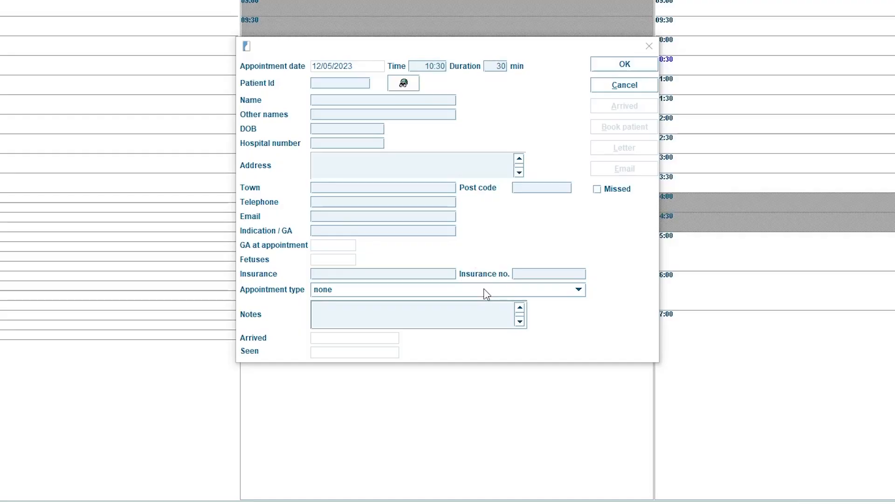
left_click(485, 291)
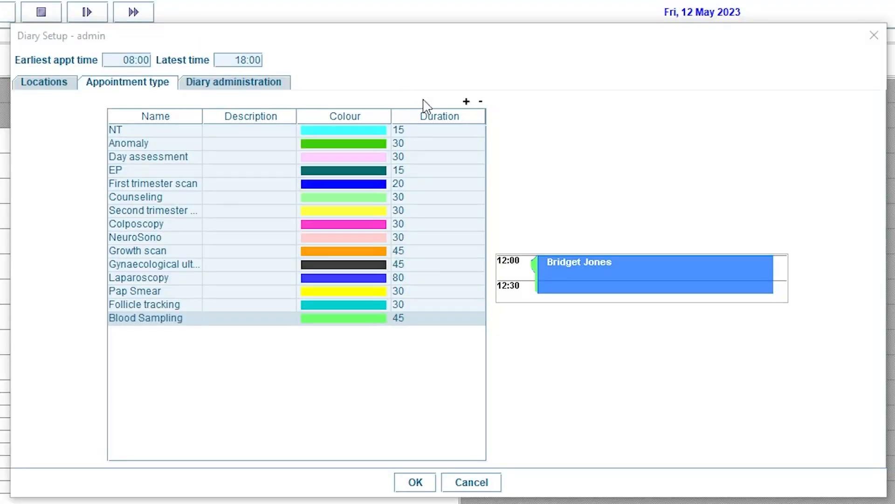
Step: Add an appointment type named FetEcho with the description Fetal Echocardiography
left_click(467, 102)
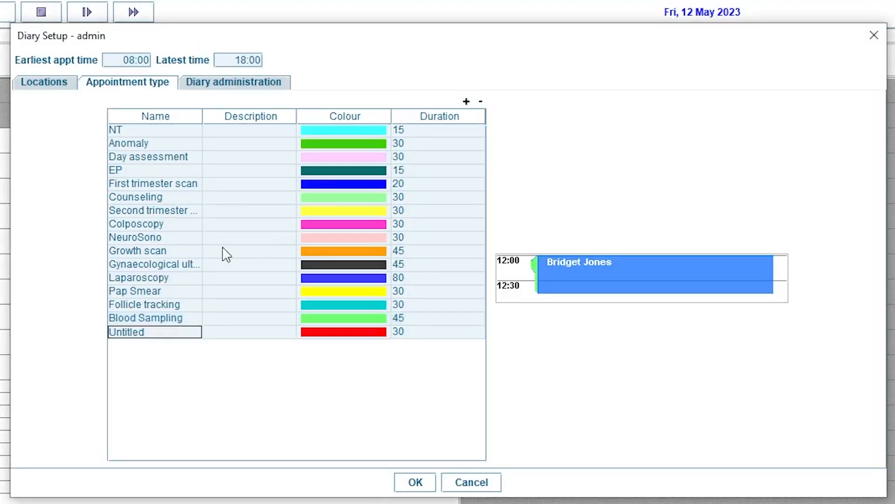
left_click_drag(157, 331, 92, 330)
type("FetEcho")
double_click(228, 331)
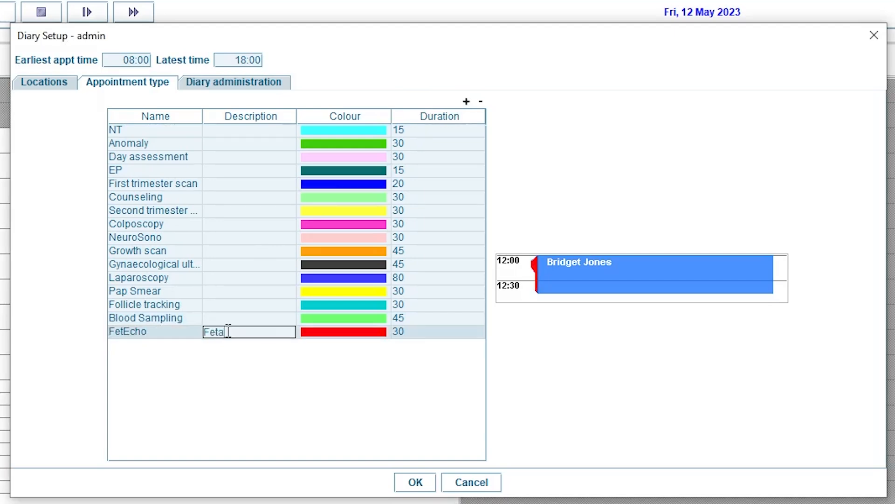
type("Fetal Echocardiography")
Step: Give the FetEcho appointment type a dark red colour and a duration of 45
double_click(340, 333)
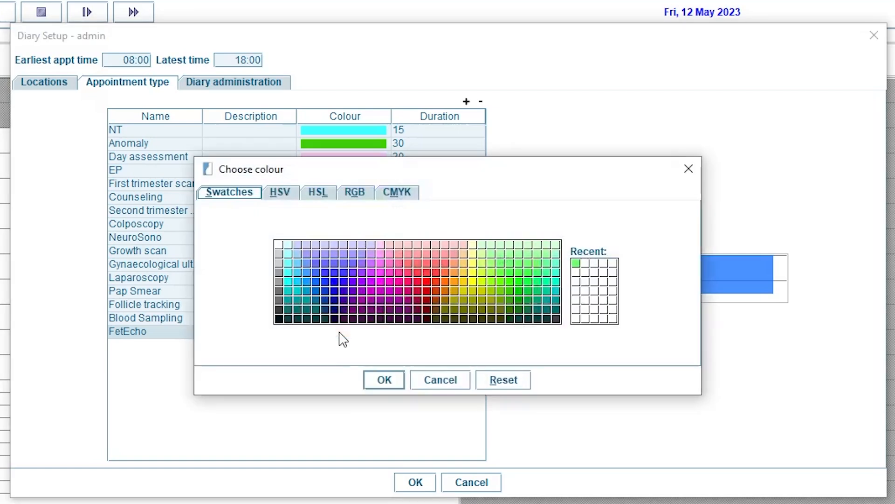
left_click(427, 289)
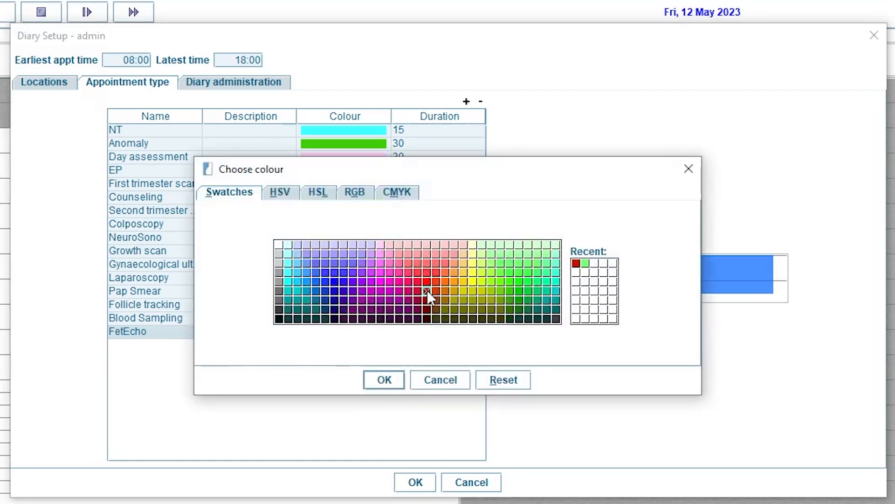
left_click(394, 379)
double_click(421, 332)
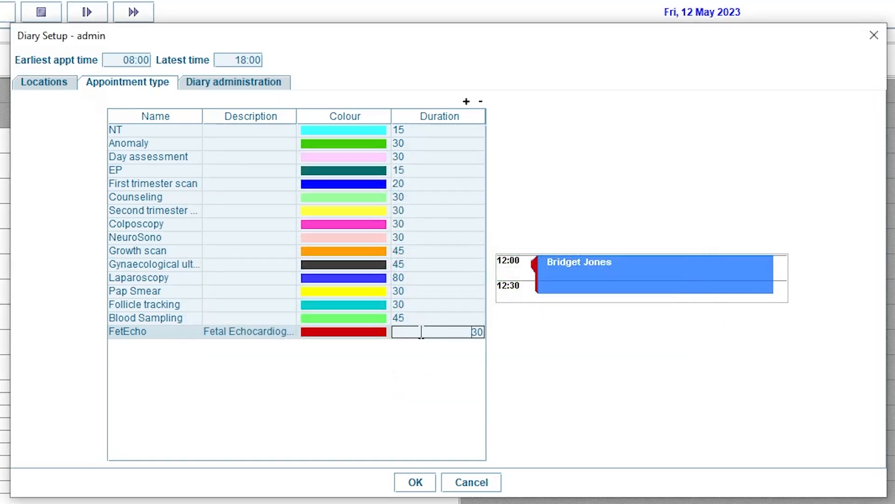
key("BackSpace")
key("BackSpace")
type("45")
key("Return")
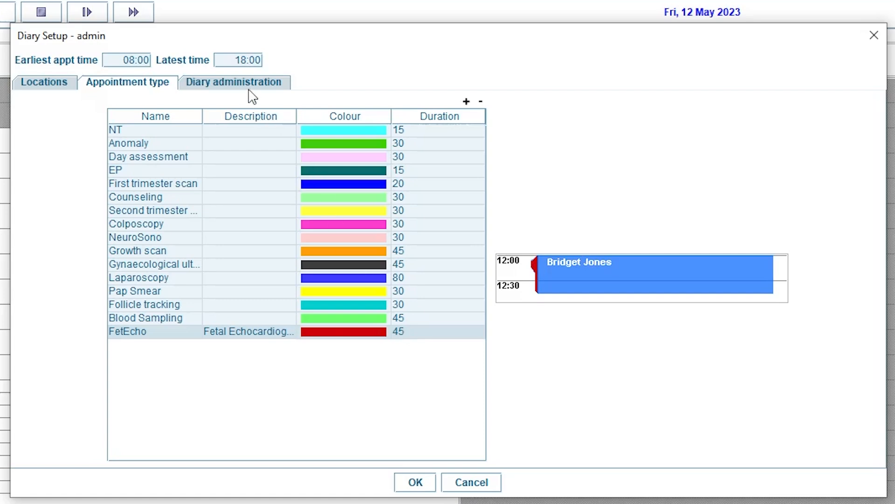
Step: Change the colour of arrived appointments to green in the diary administration settings
left_click(247, 84)
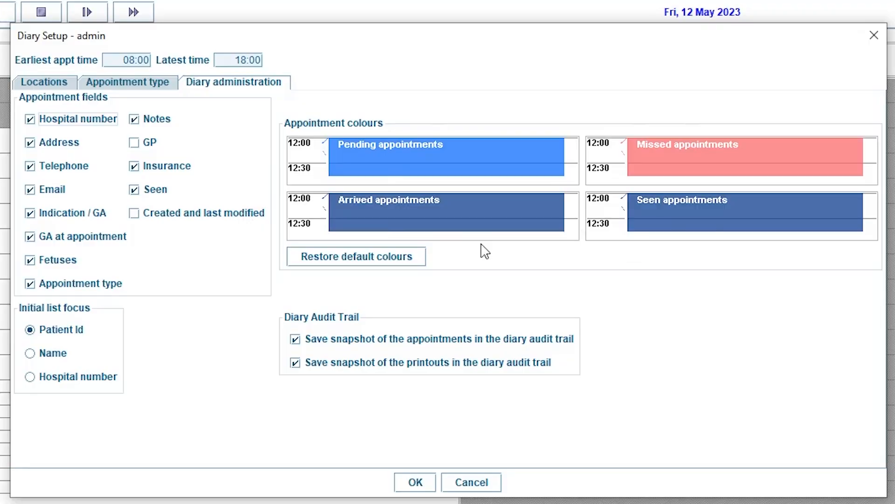
left_click(485, 208)
left_click(512, 290)
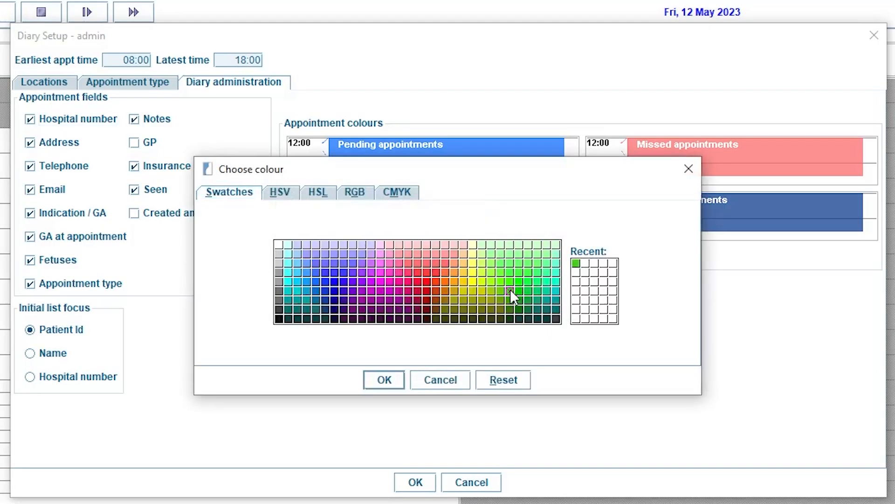
left_click(396, 379)
Step: Change the colour of missed appointments to bright red and set the initial list focus to Name
left_click(681, 152)
left_click(430, 276)
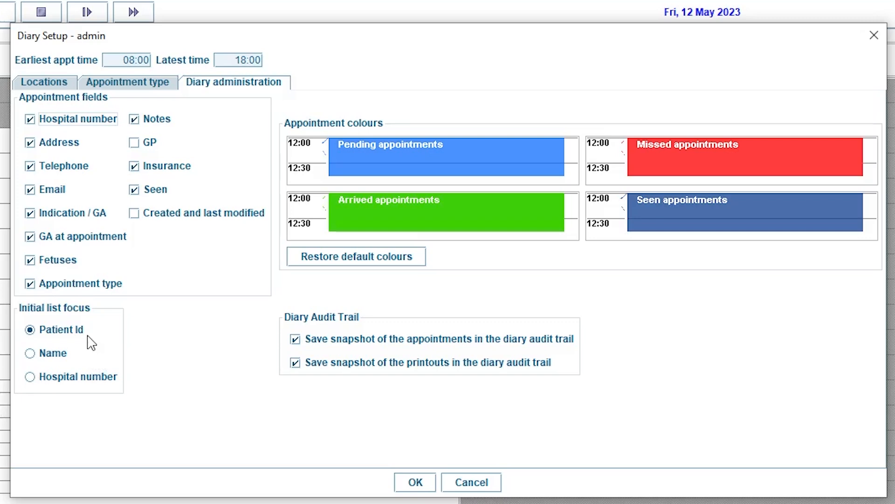
left_click(31, 353)
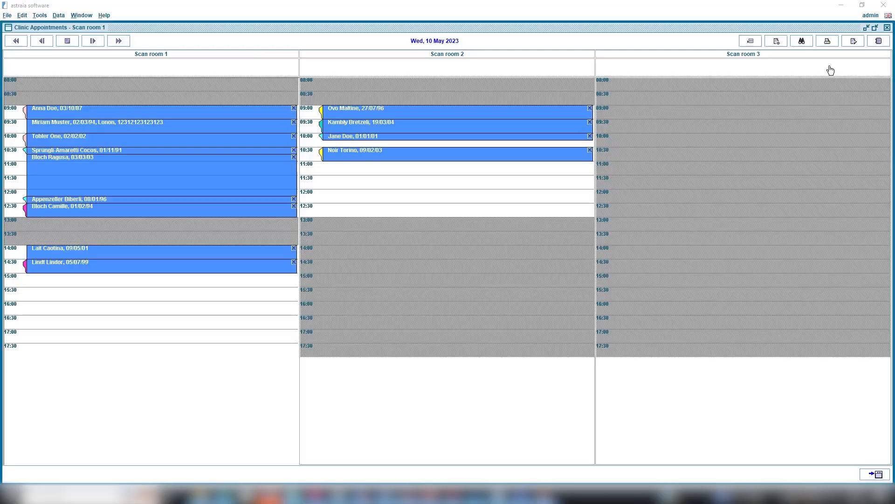
Step: Examine the archived, query, viewed, deleted, settings and printout entries in the diary audit trail
left_click(879, 42)
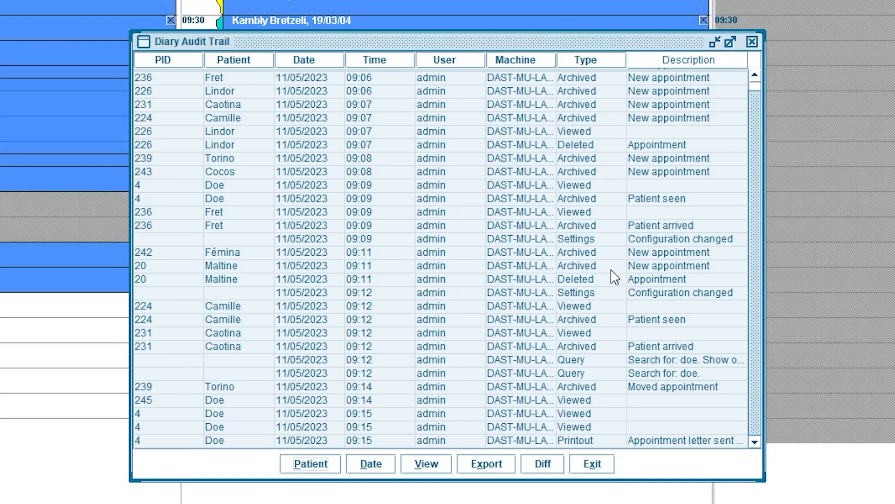
left_click(610, 270)
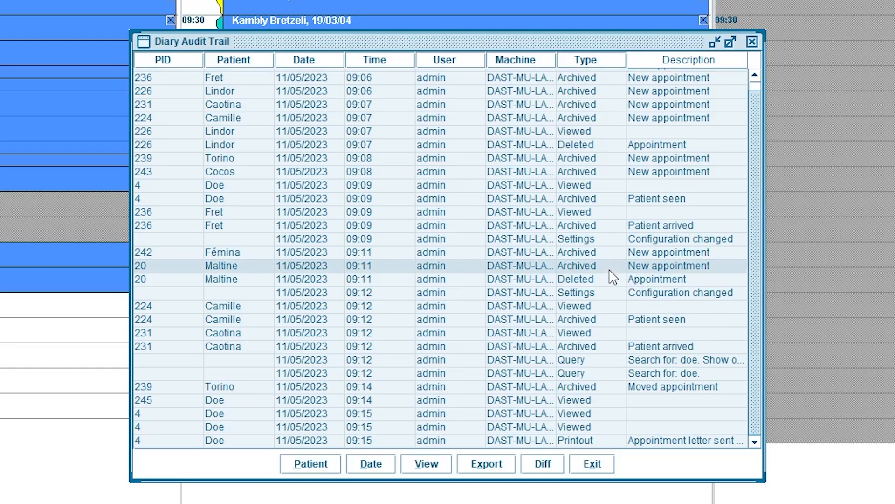
left_click(599, 390)
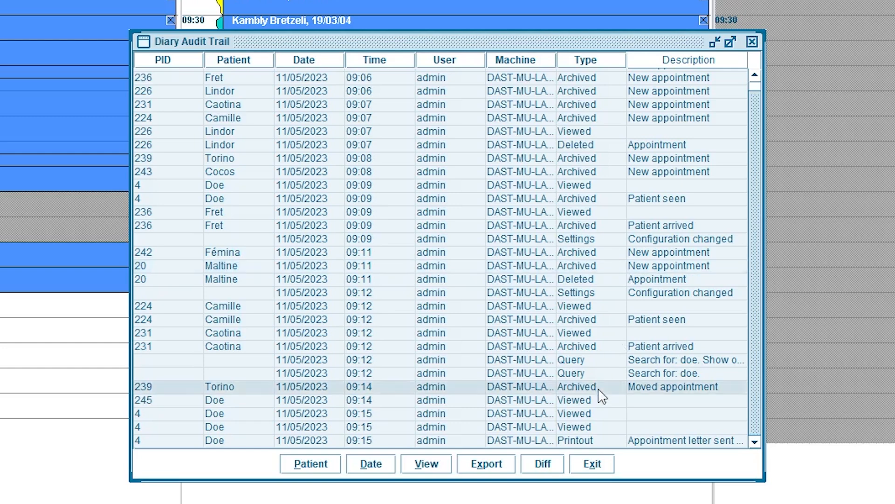
left_click(596, 365)
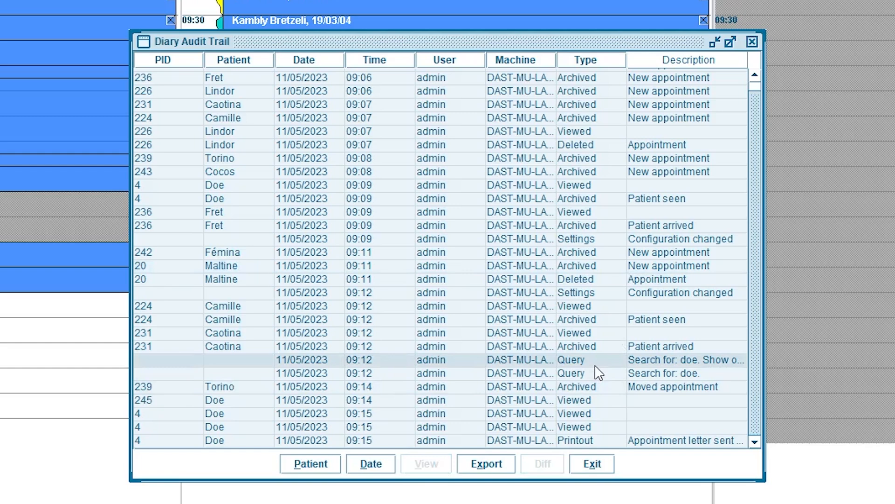
left_click(586, 307)
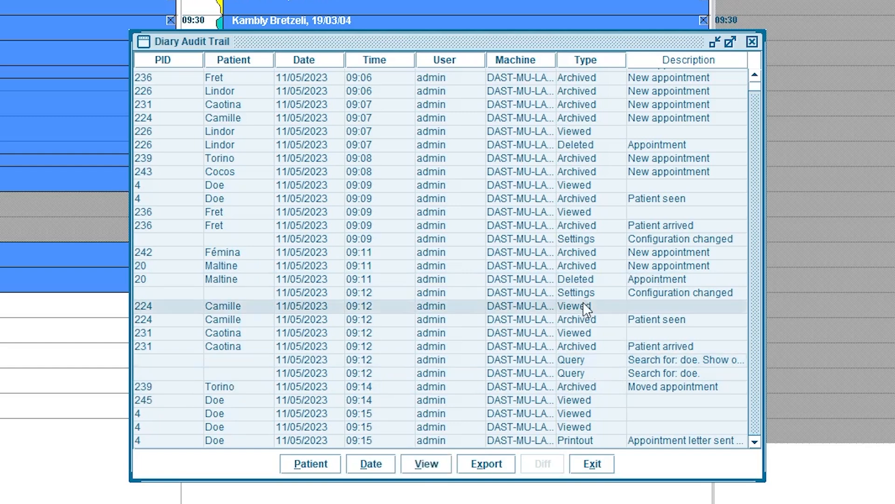
left_click(585, 281)
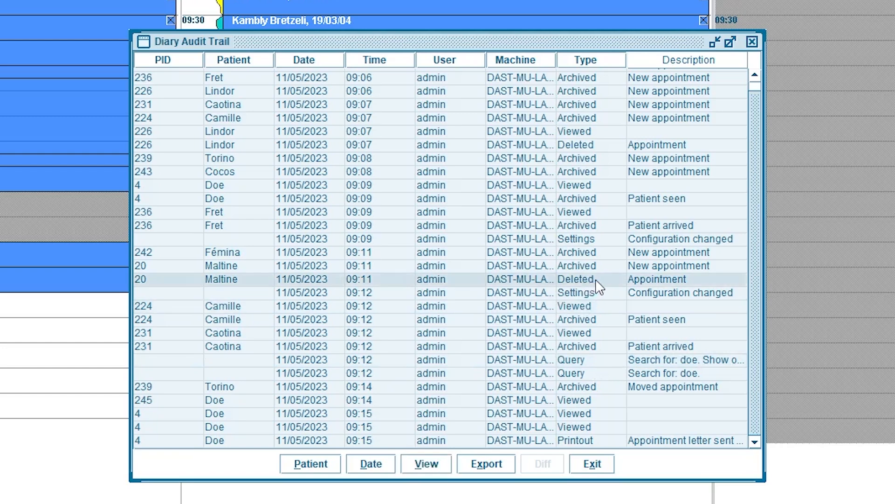
left_click(599, 292)
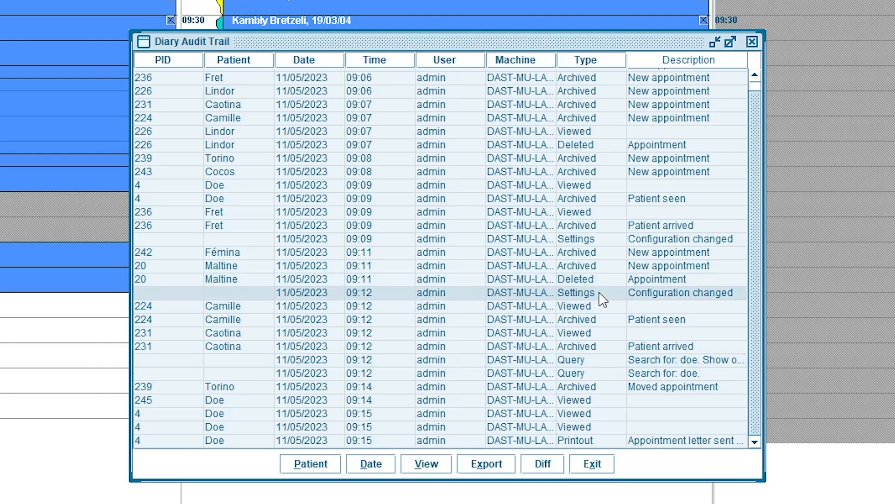
left_click(614, 443)
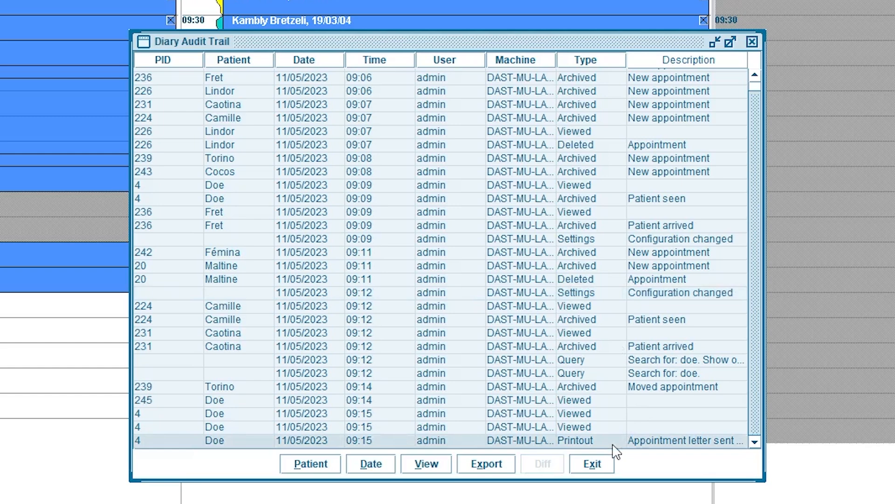